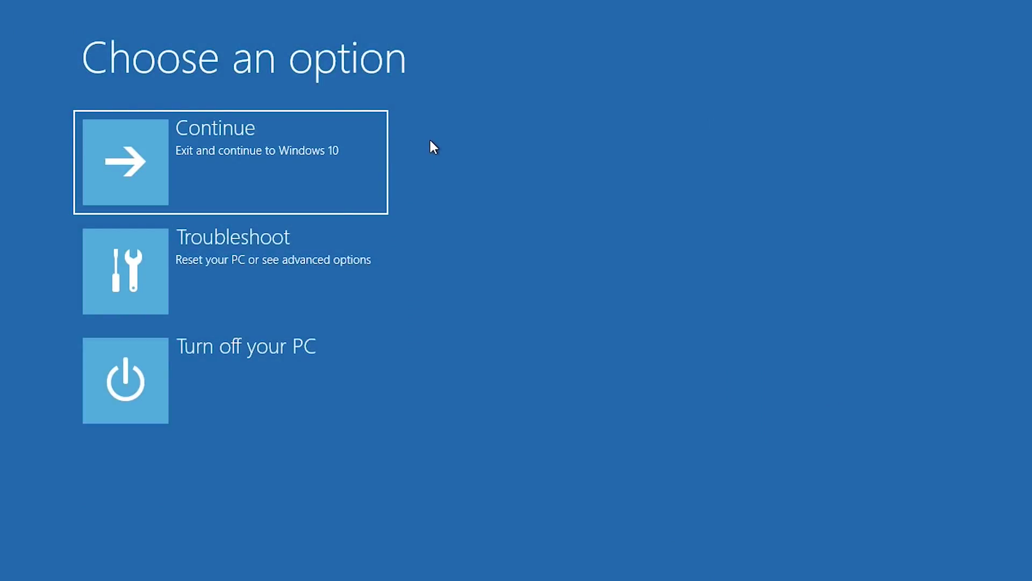
# Start System Restore from Advanced options and select the 5/24/2018 Windows Update restore point.
pyautogui.click(265, 268)
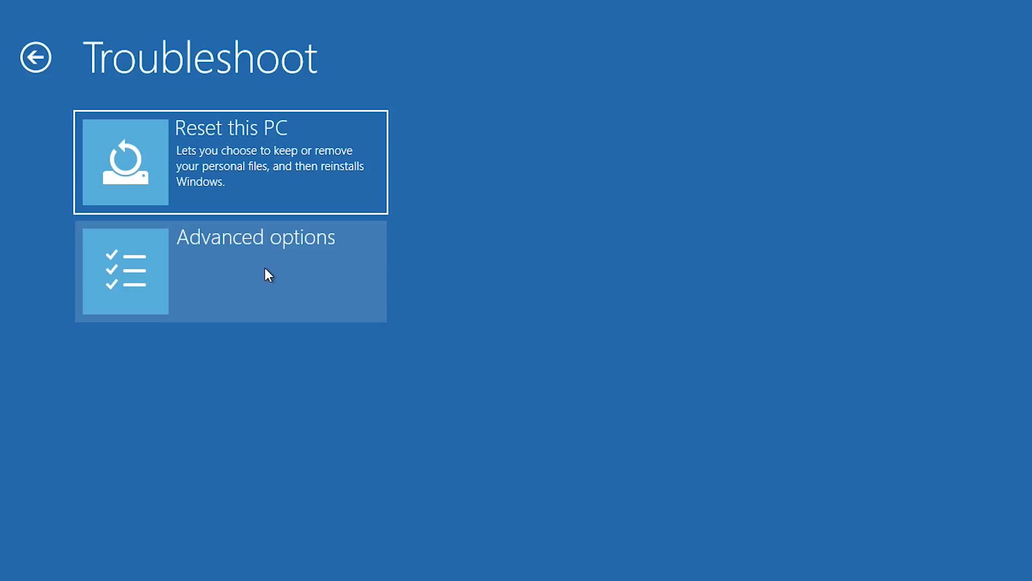
pyautogui.click(238, 276)
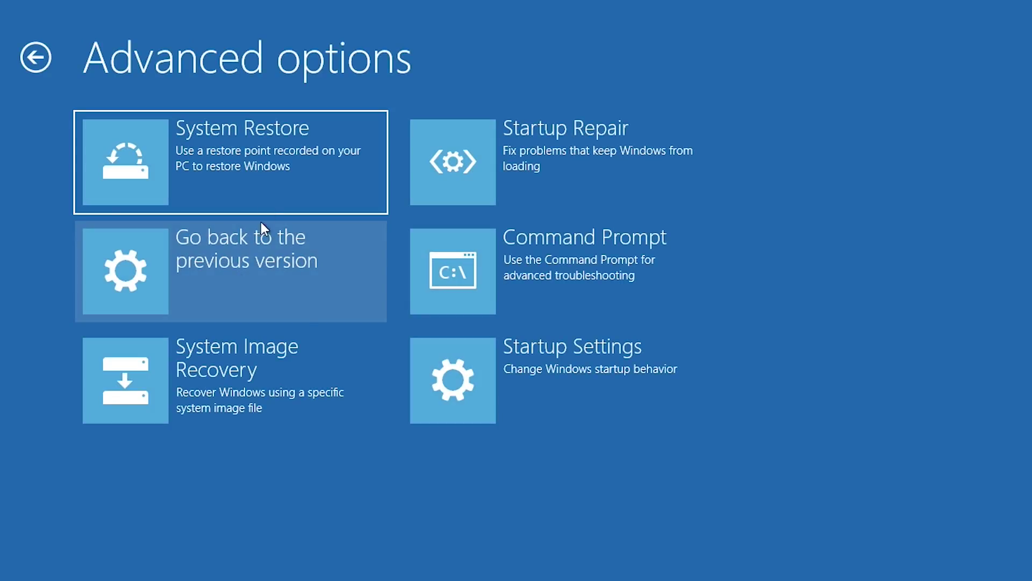
pyautogui.click(266, 190)
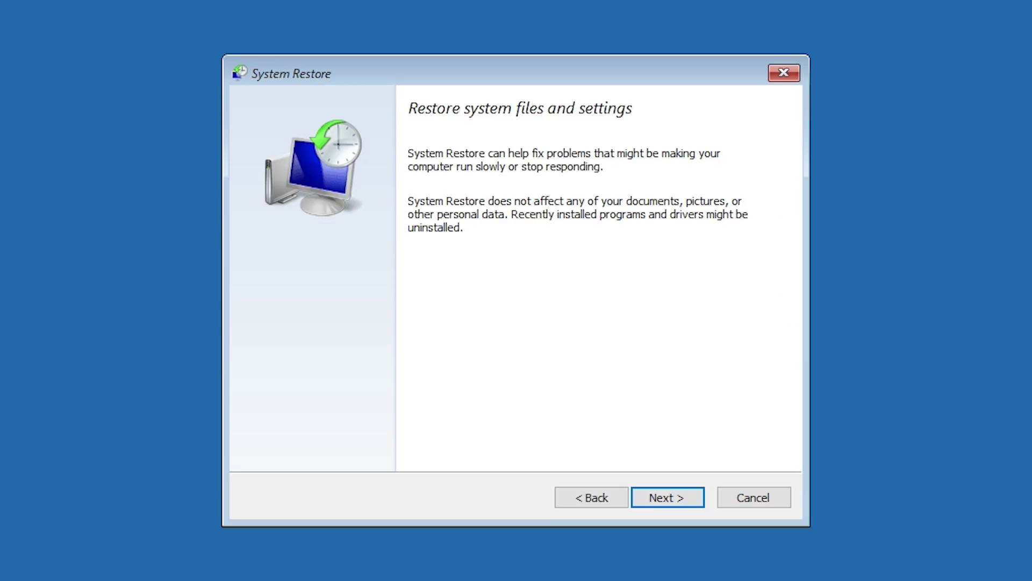
pyautogui.click(671, 495)
pyautogui.click(379, 242)
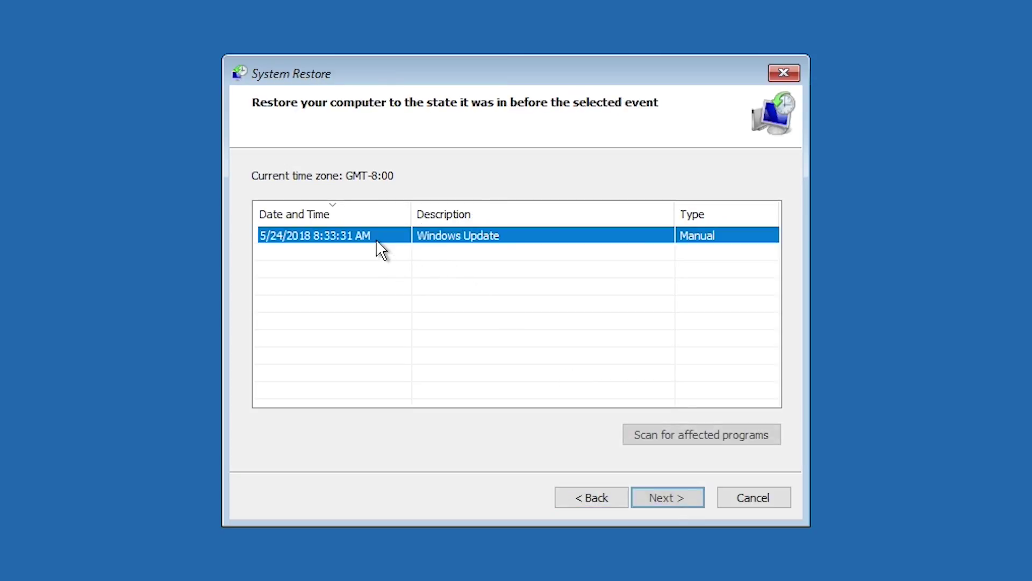
pyautogui.click(671, 497)
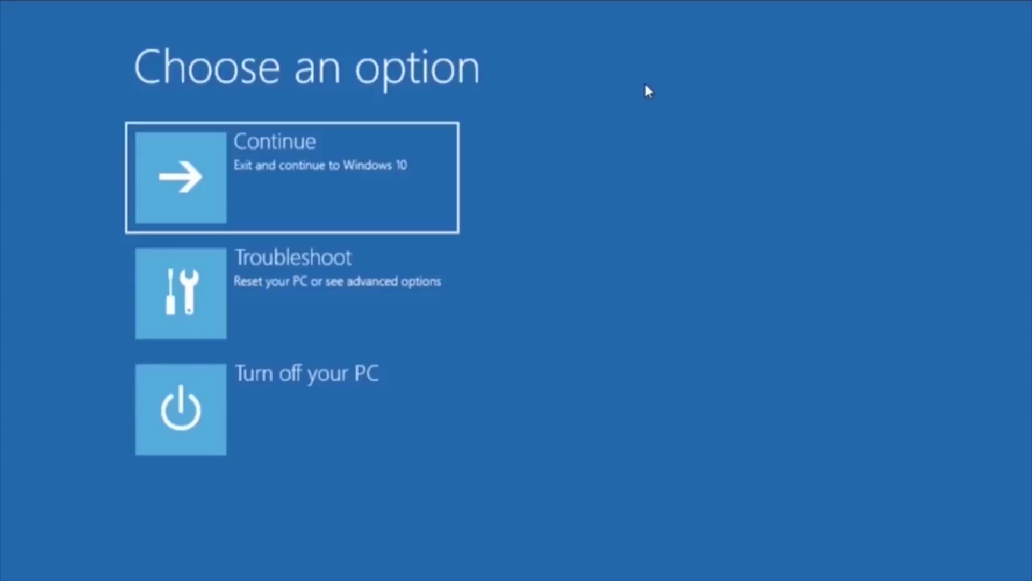
# Run Startup Repair from Troubleshoot > Advanced options, reaching its account-selection prompt.
pyautogui.click(307, 283)
pyautogui.click(271, 303)
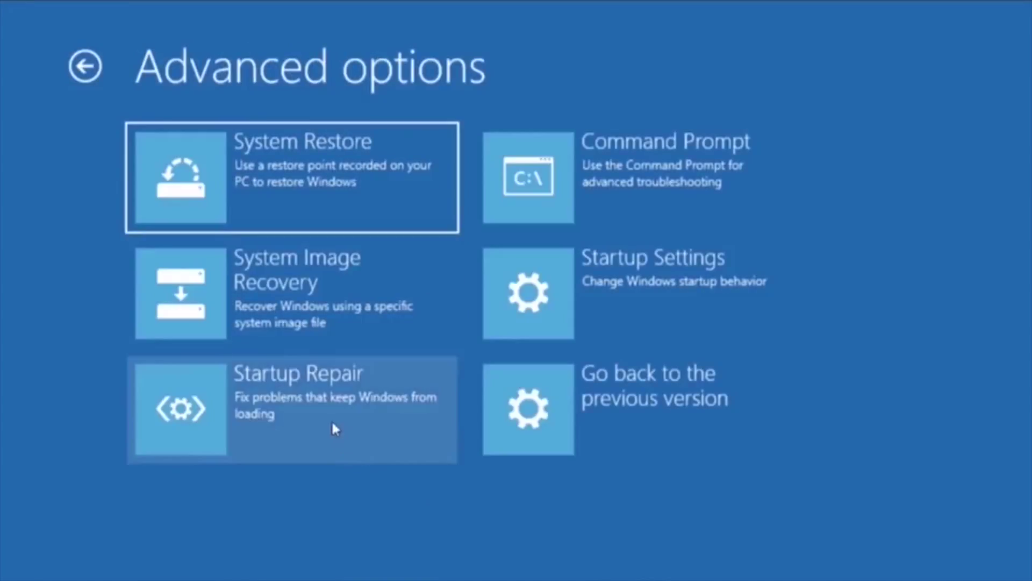
pyautogui.click(334, 428)
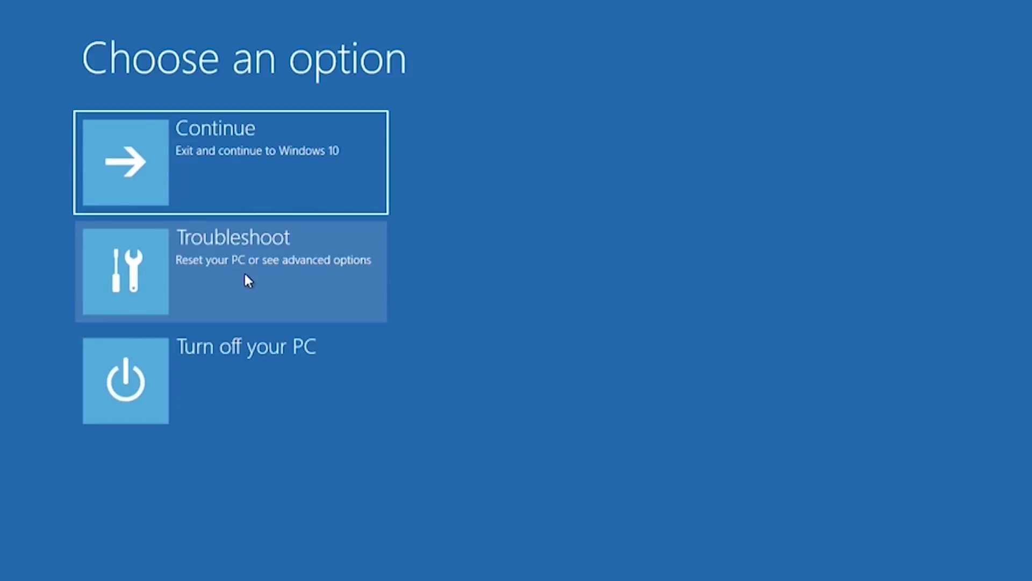
# Open Reset this PC under Troubleshoot and leave Keep my files highlighted over Remove everything.
pyautogui.click(246, 279)
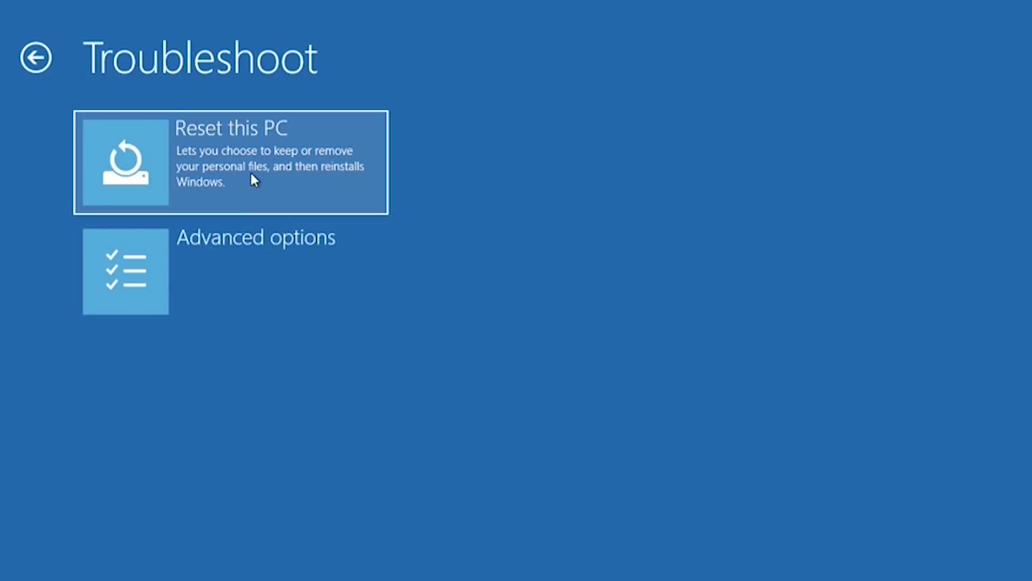
pyautogui.click(252, 179)
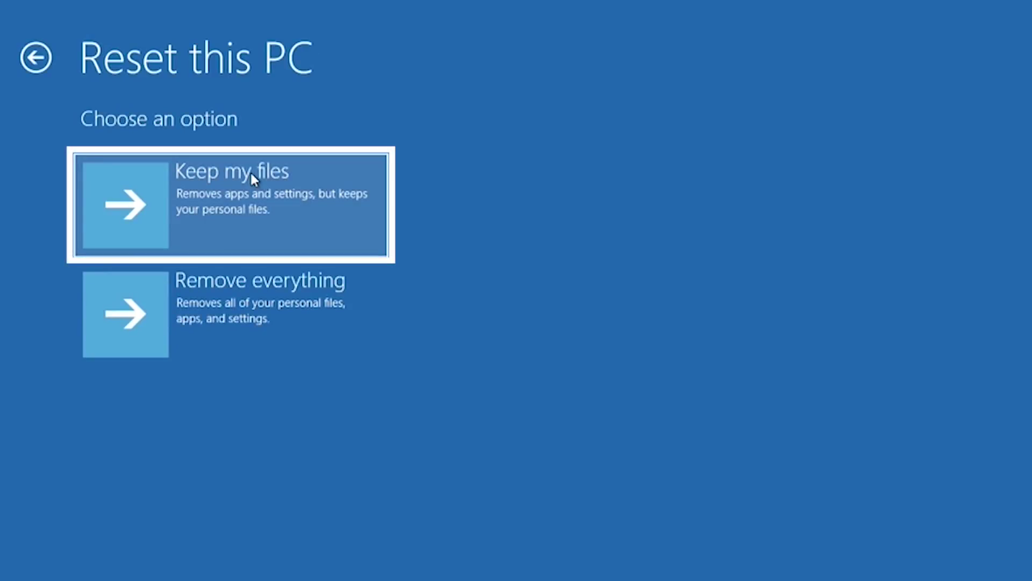
pyautogui.press('Down')
pyautogui.press('Up')
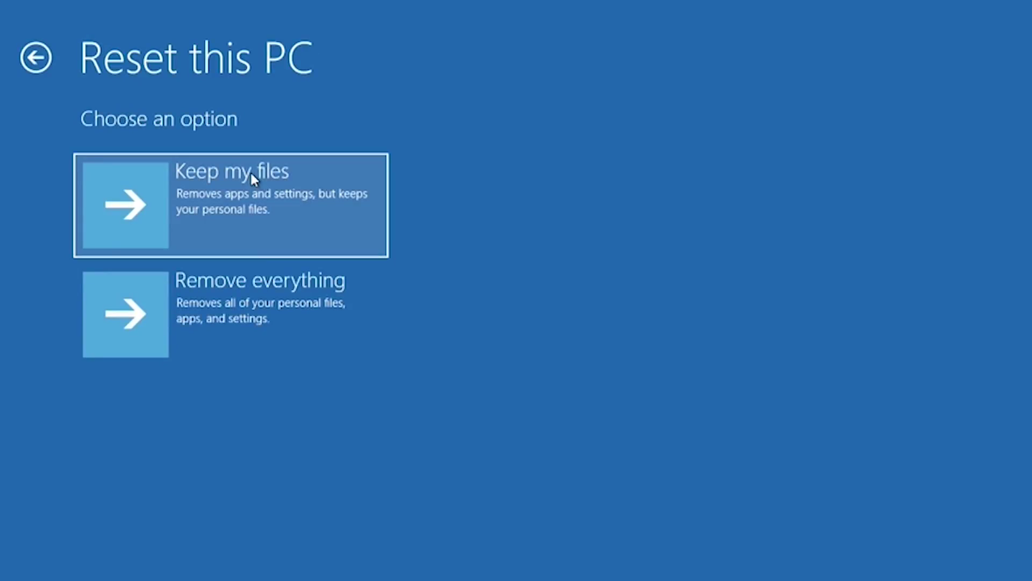